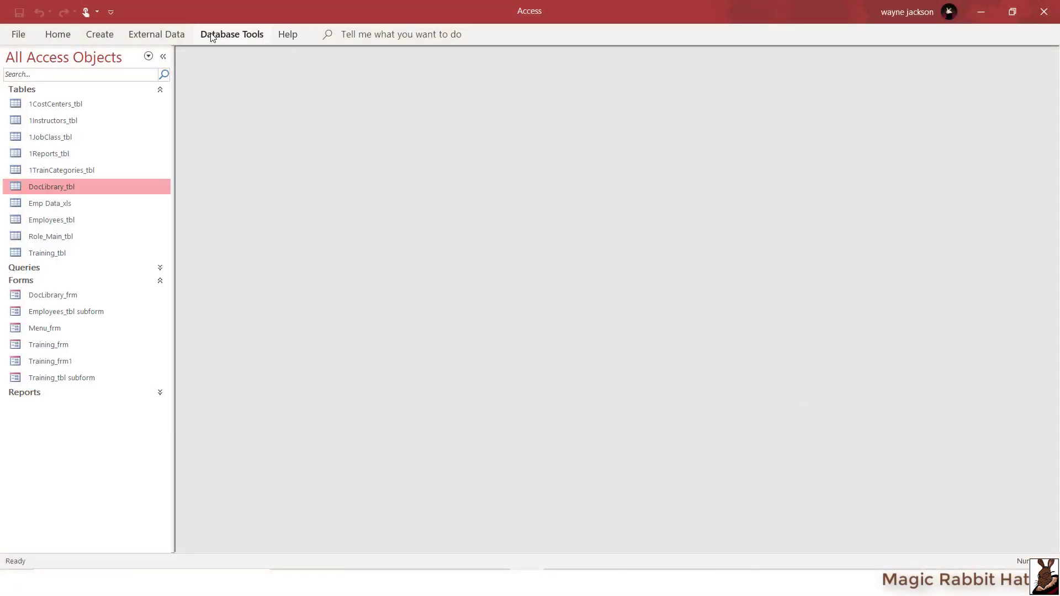
Create a new blank macro, Macro1, and turn on Show All Actions so every action is listed
click(231, 34)
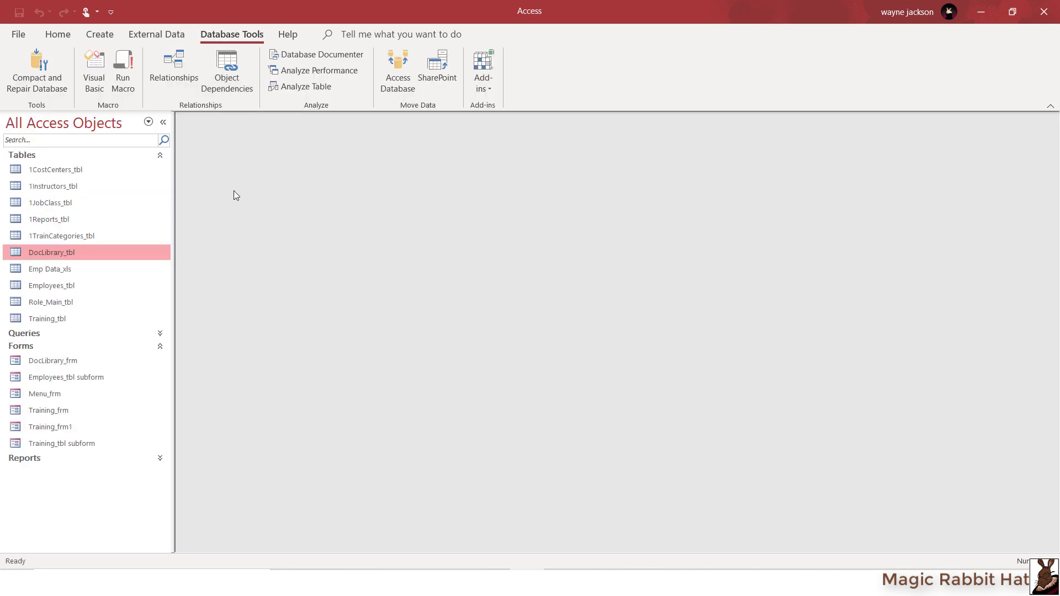
click(99, 35)
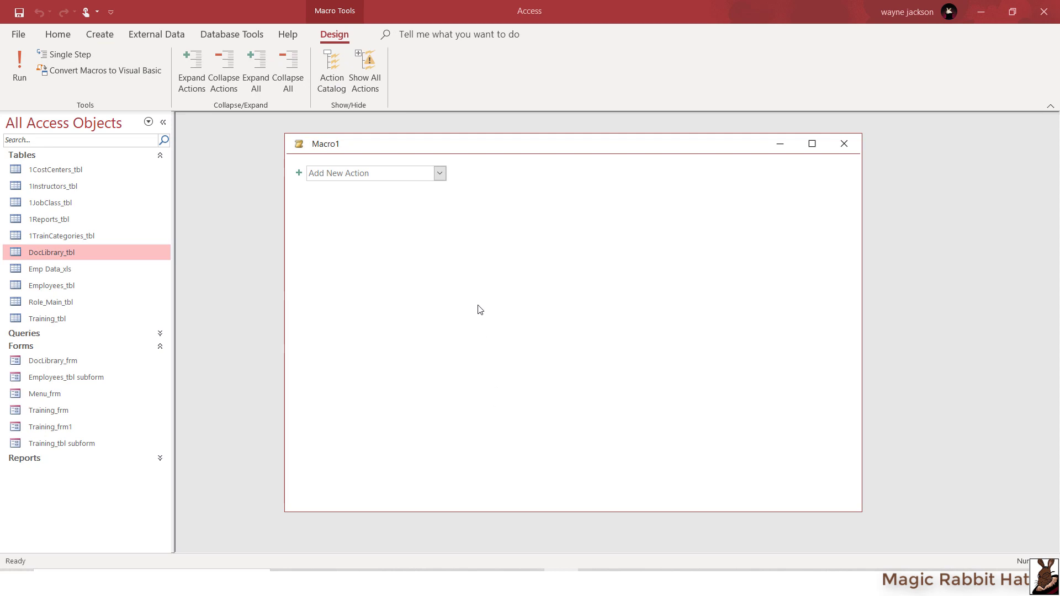
click(440, 174)
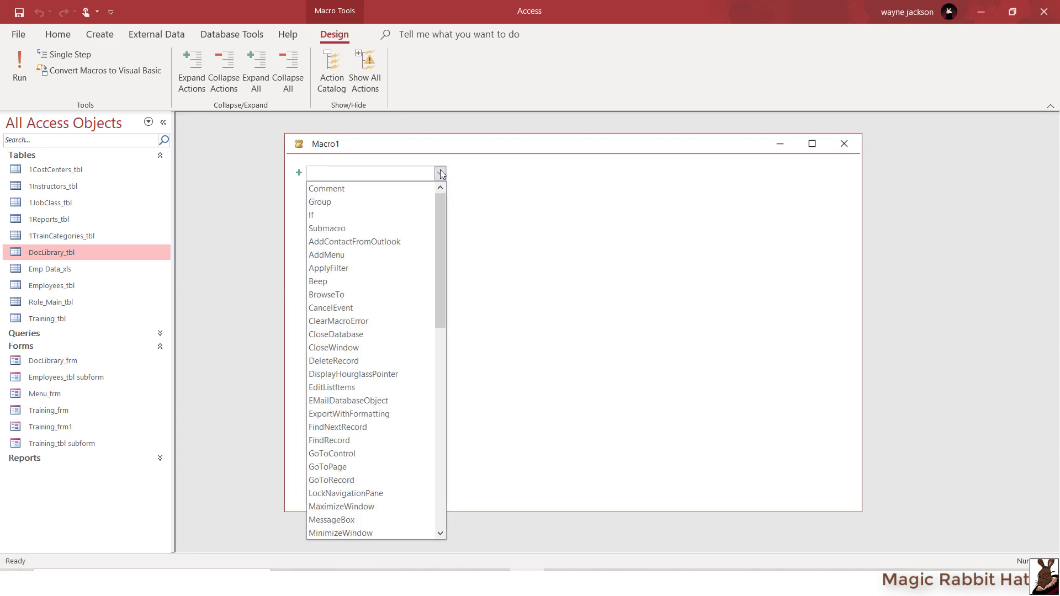
click(440, 174)
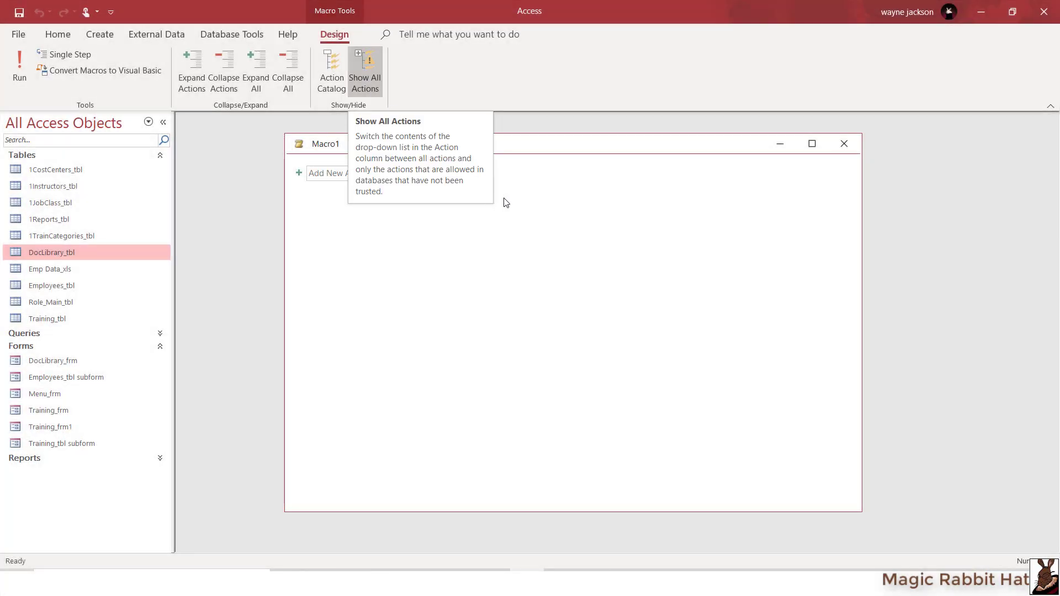
click(440, 173)
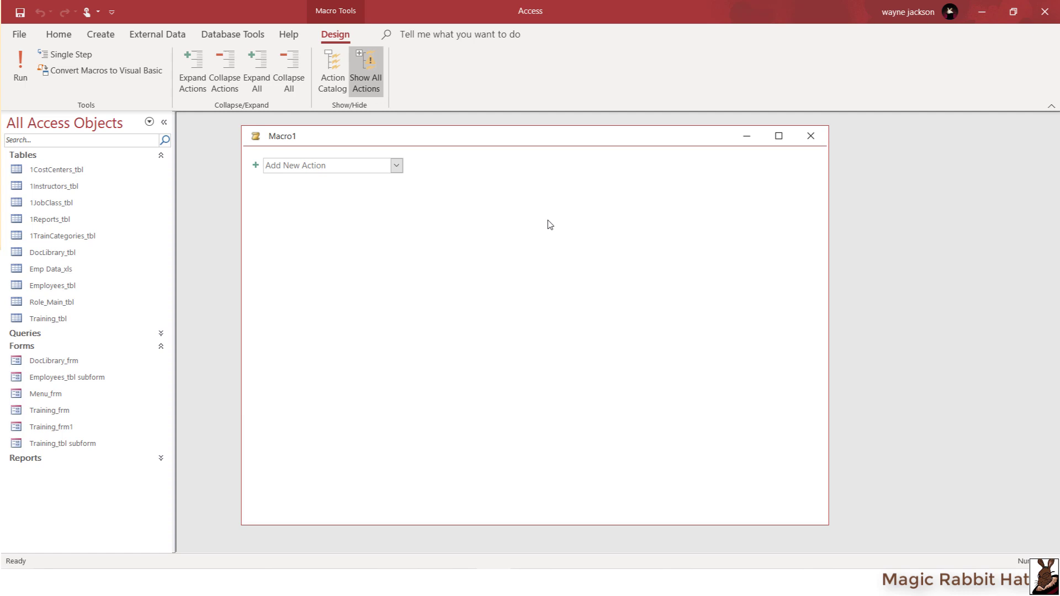
Add an OpenForm action as Macro1's first action
click(397, 166)
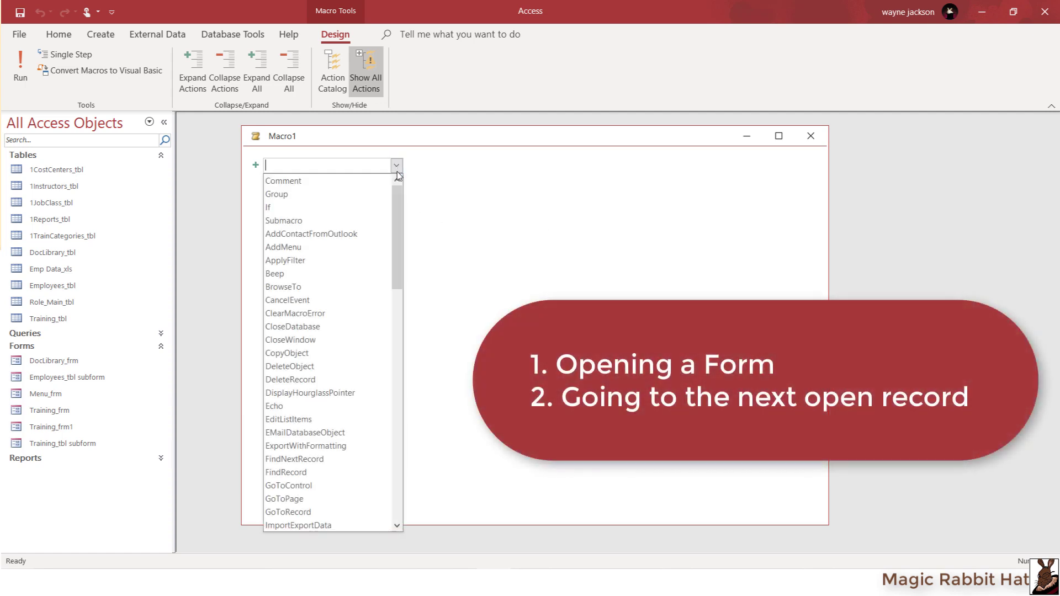
text(or)
drag(399, 255, 403, 328)
click(322, 317)
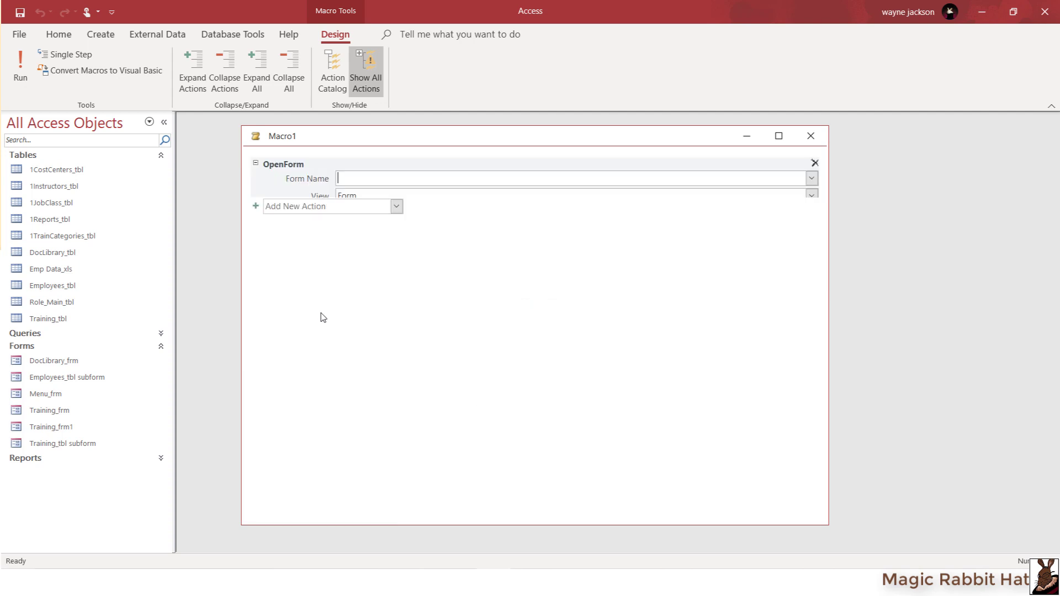
Add a GoToRecord action after the OpenForm action
click(396, 299)
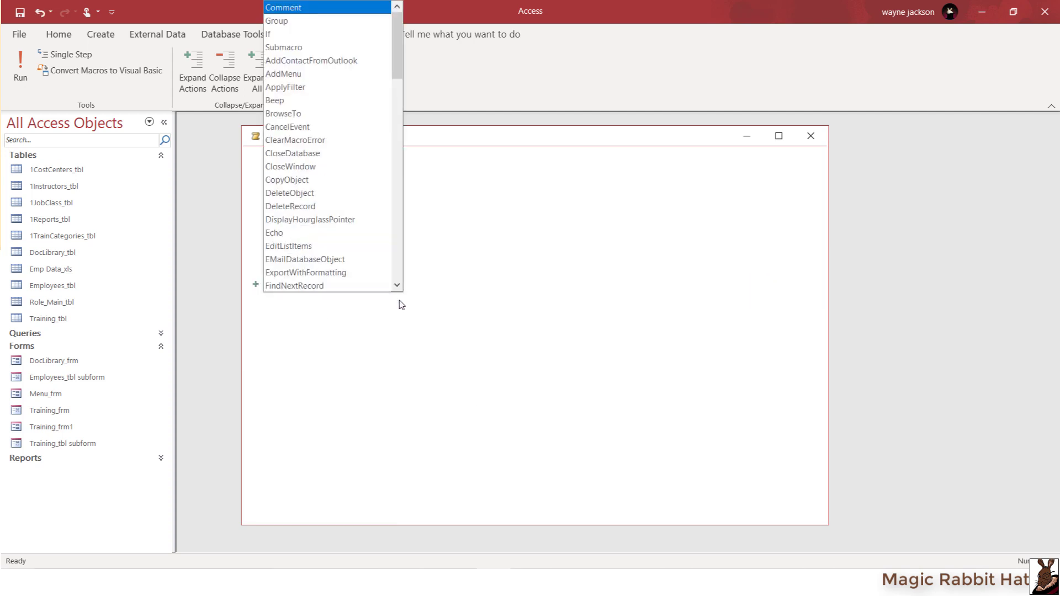
text(g)
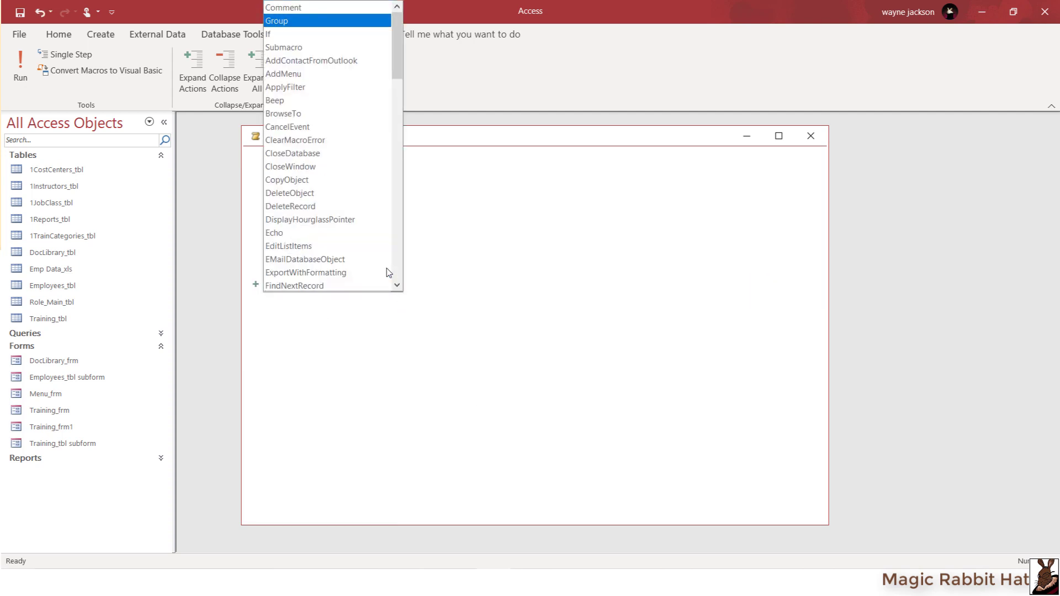
text(o)
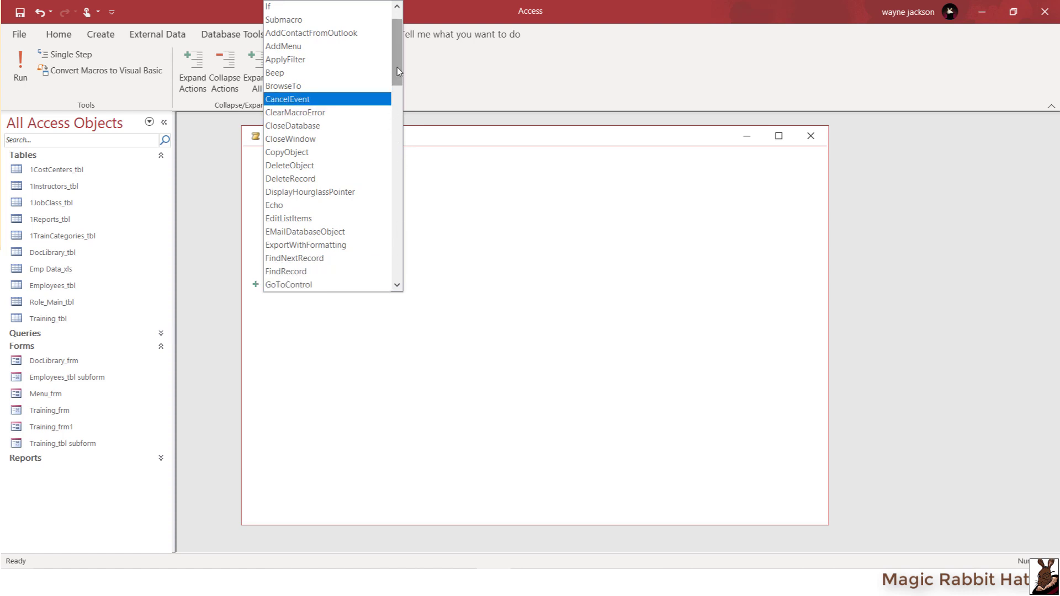
drag(396, 68, 396, 117)
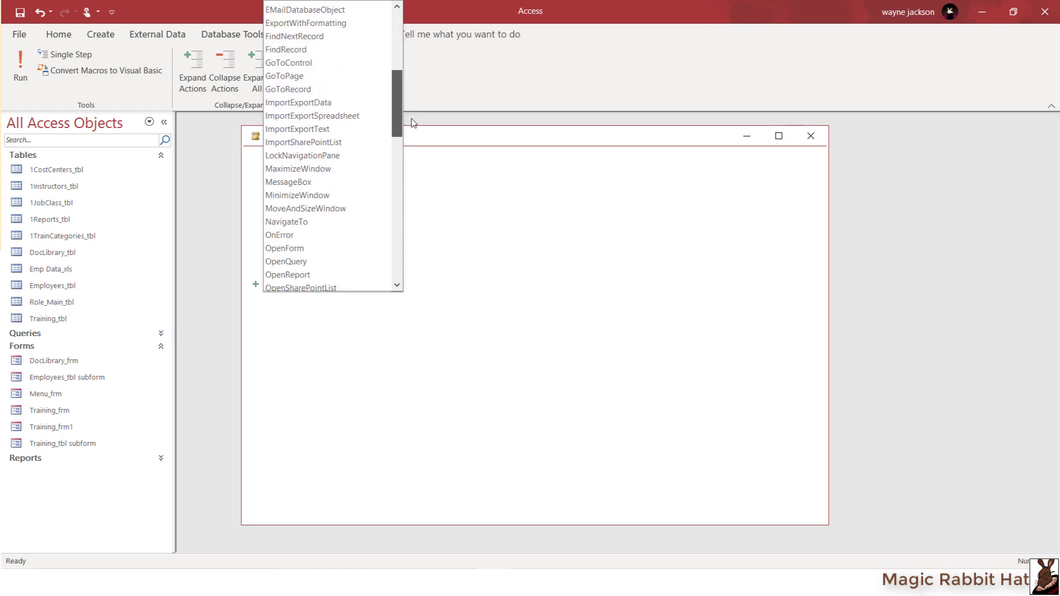
click(308, 90)
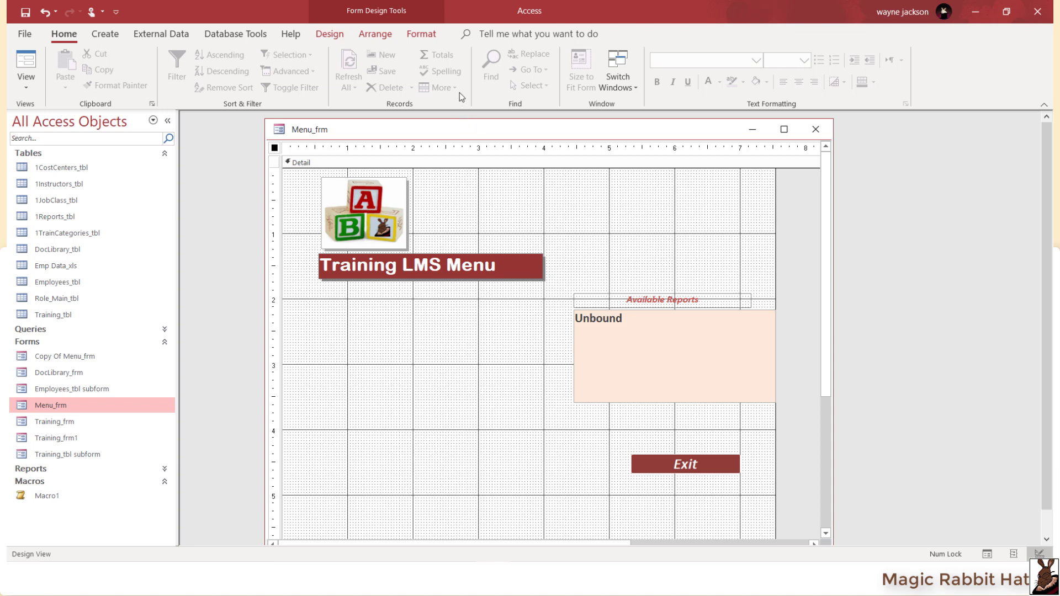
Place a Button control, Command14, in Menu_frm's Detail section below the title
click(329, 34)
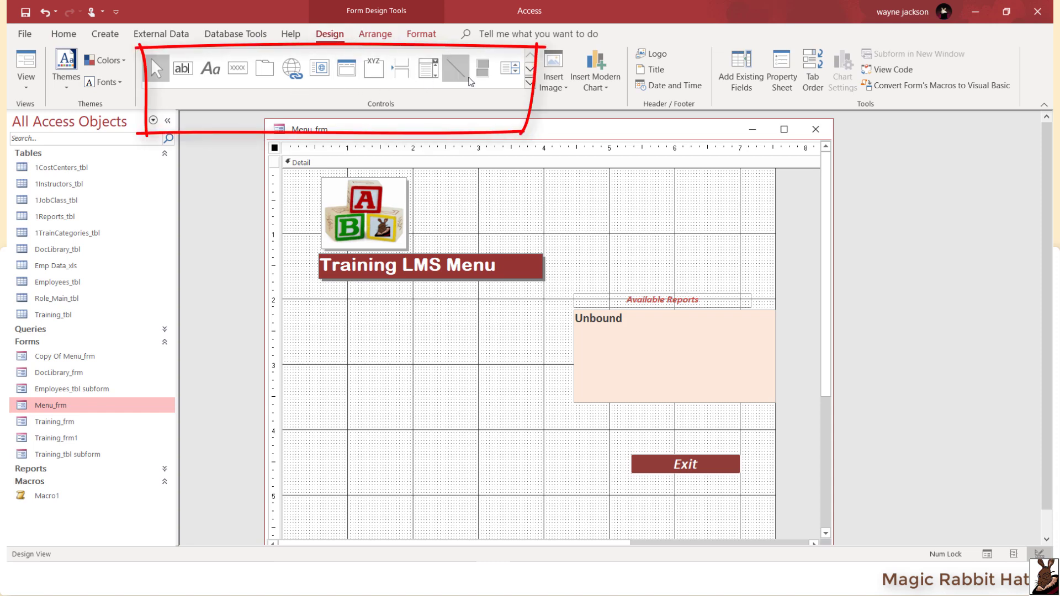
click(529, 86)
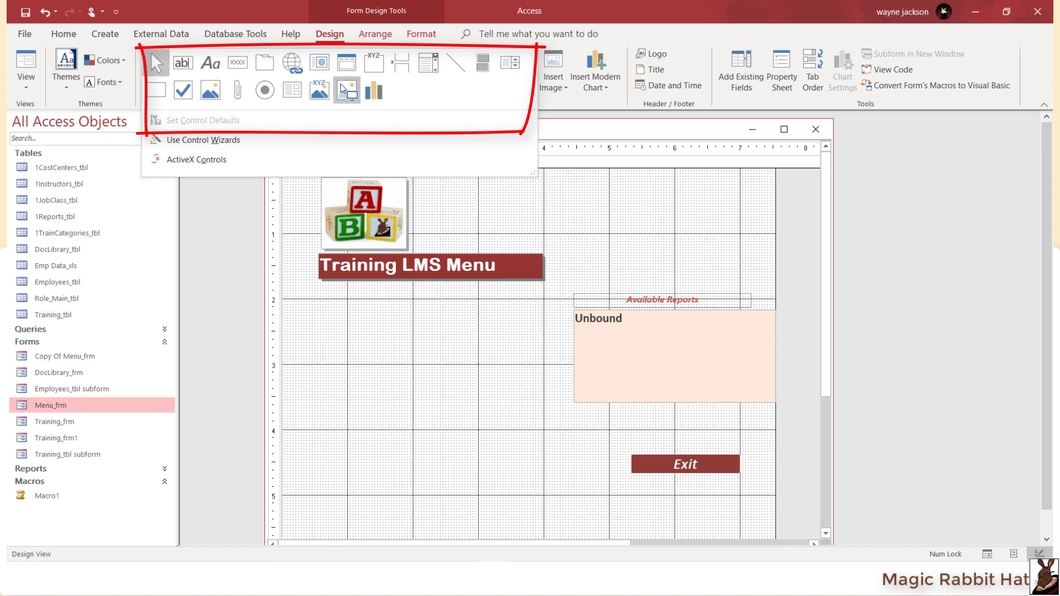
click(237, 63)
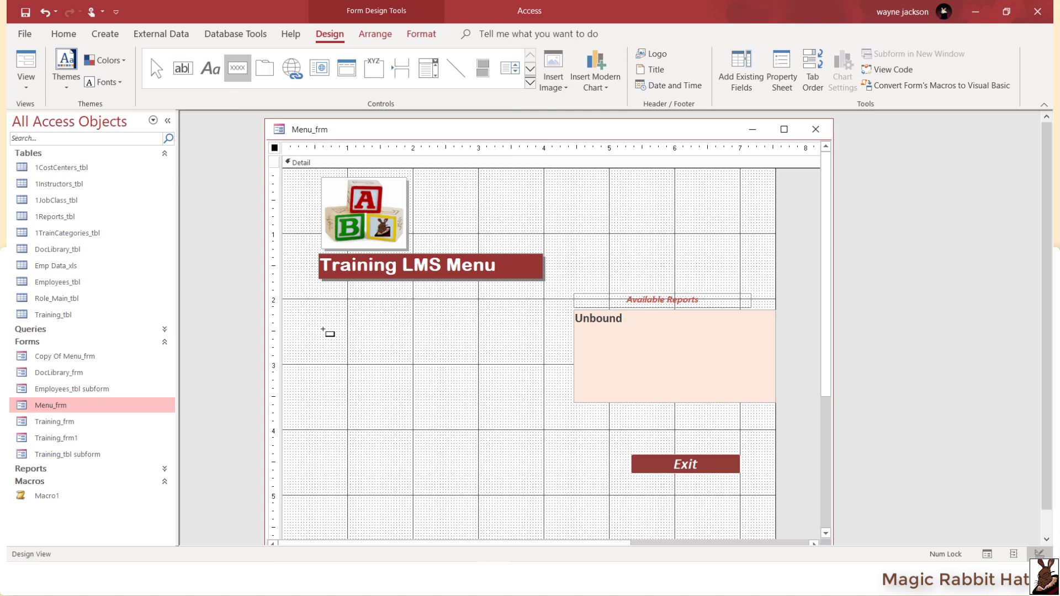
click(323, 329)
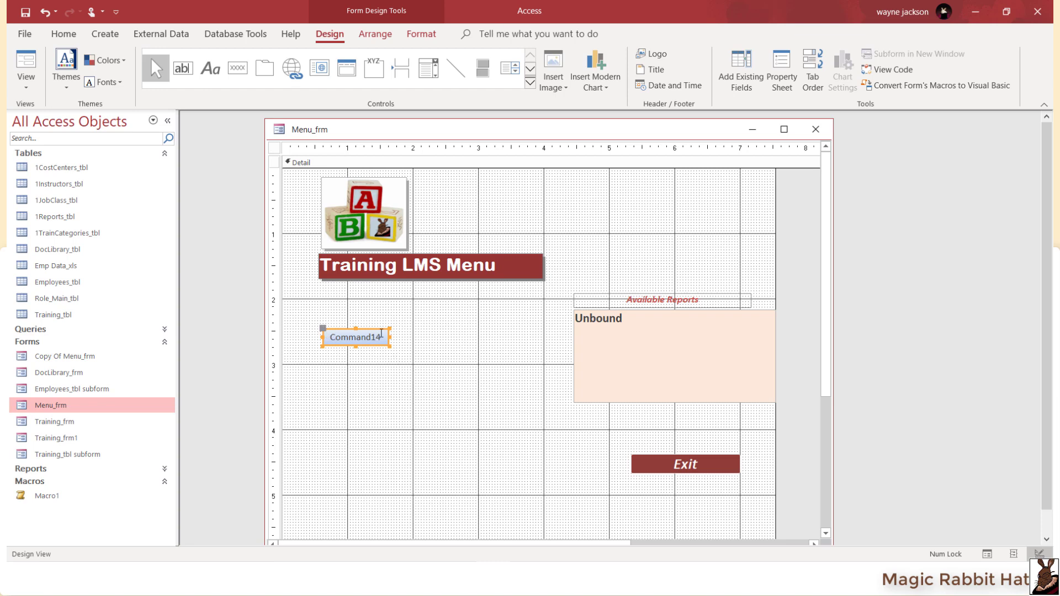
click(404, 343)
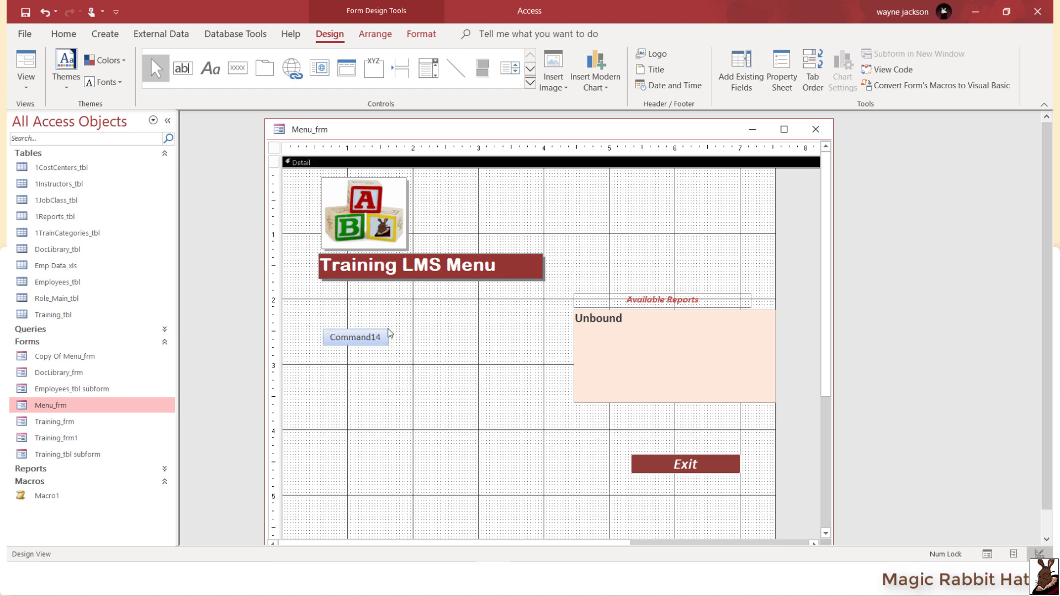
In Command14's event properties, set On Click to Macro1
right_click(378, 343)
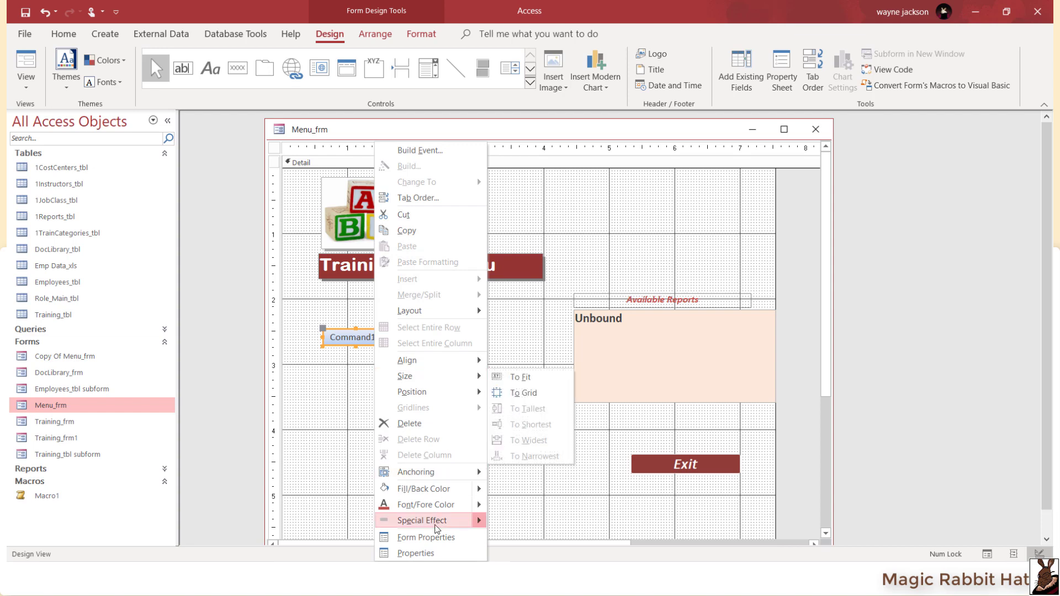
click(415, 553)
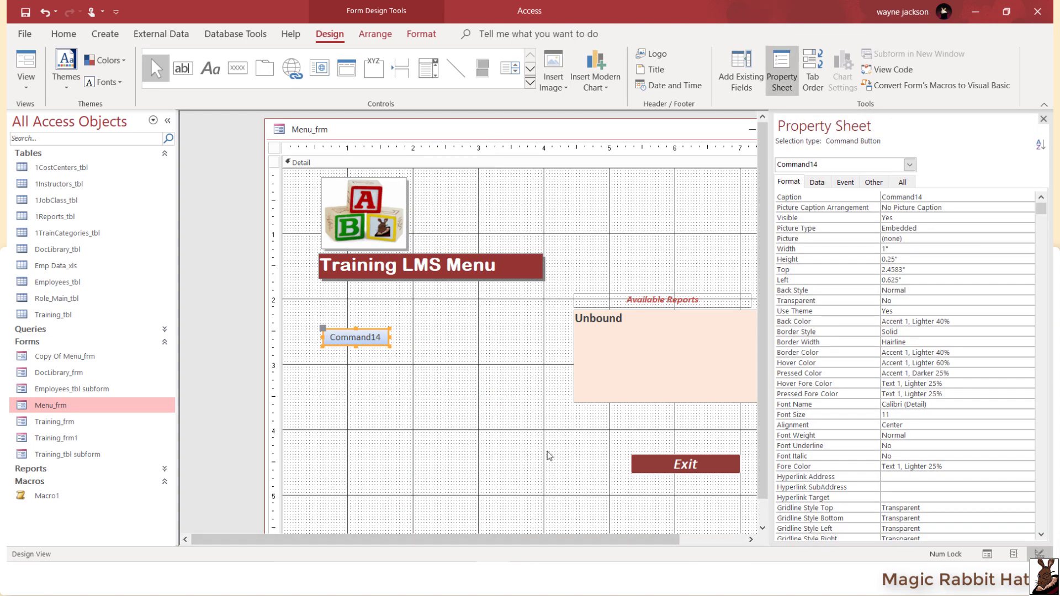
click(848, 185)
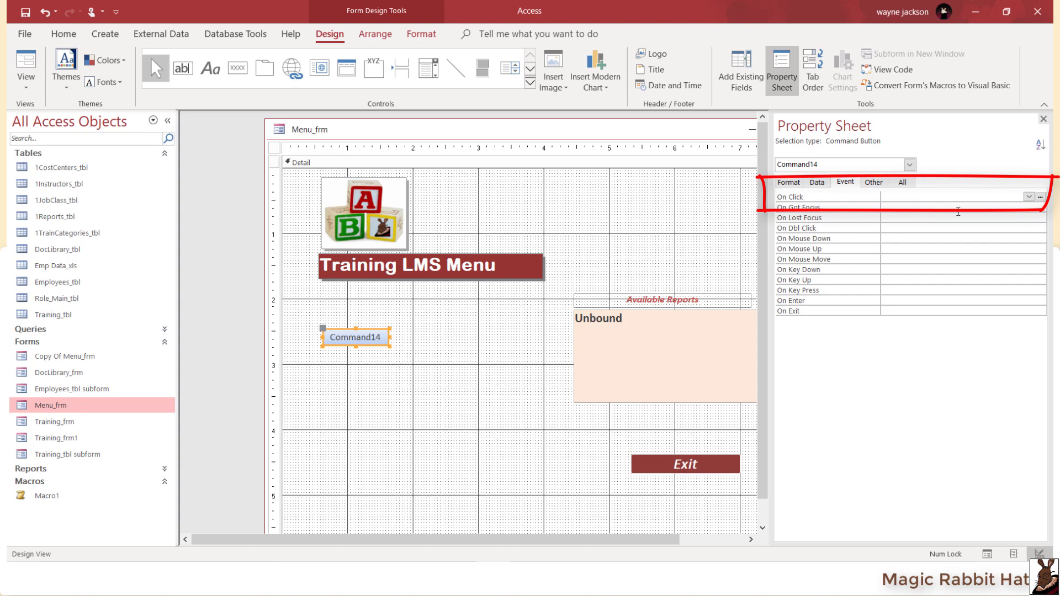
click(1028, 197)
click(1029, 197)
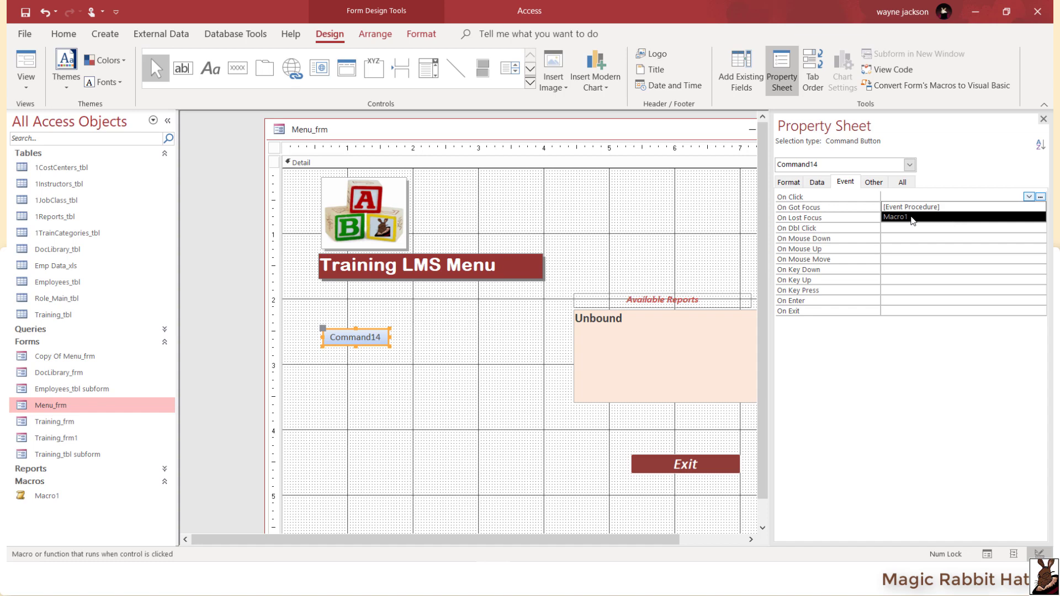
click(911, 217)
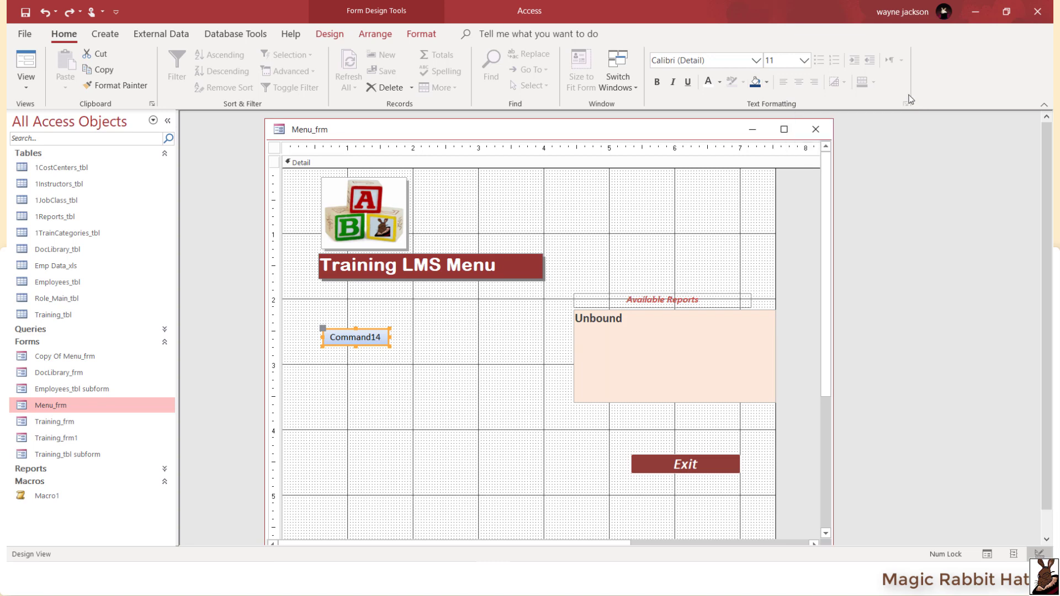
Give the button a dark blue fill and widen it to the right
click(768, 83)
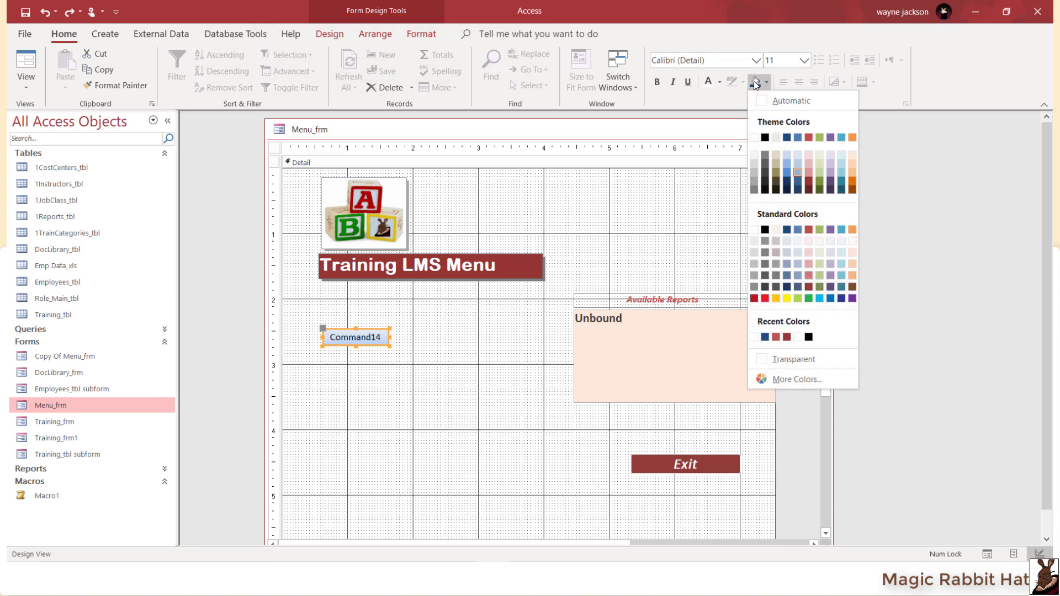
click(755, 83)
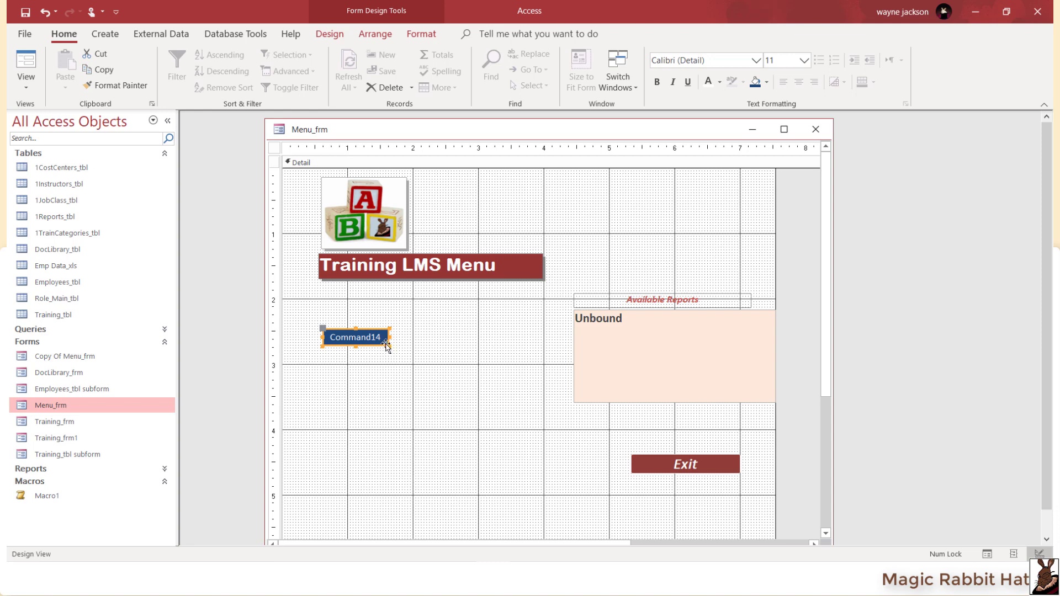
drag(386, 345, 437, 352)
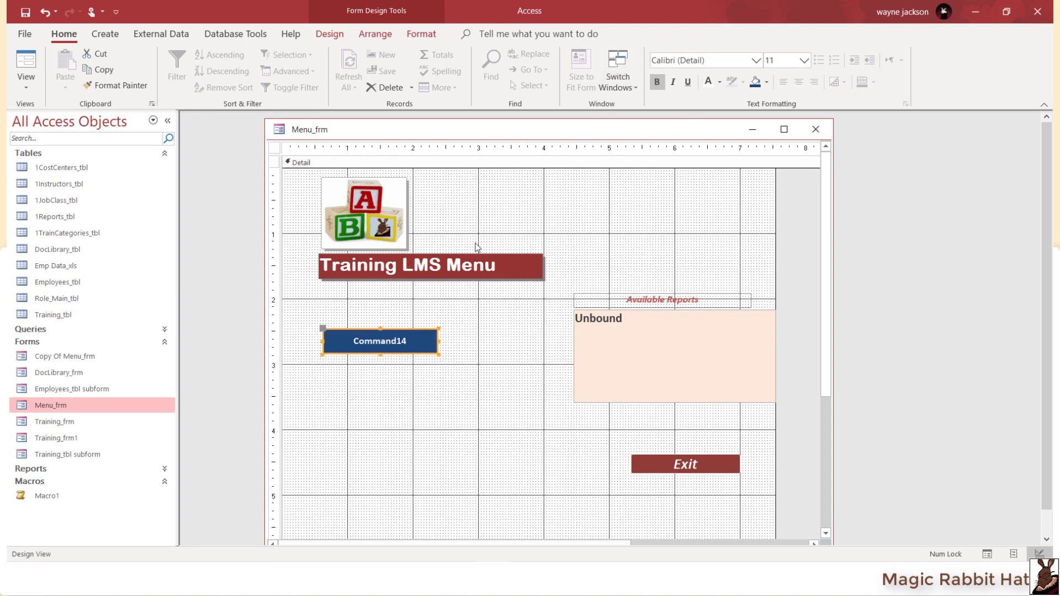
Caption the button 'Open Training form' and switch Menu_frm to Form View
double_click(426, 339)
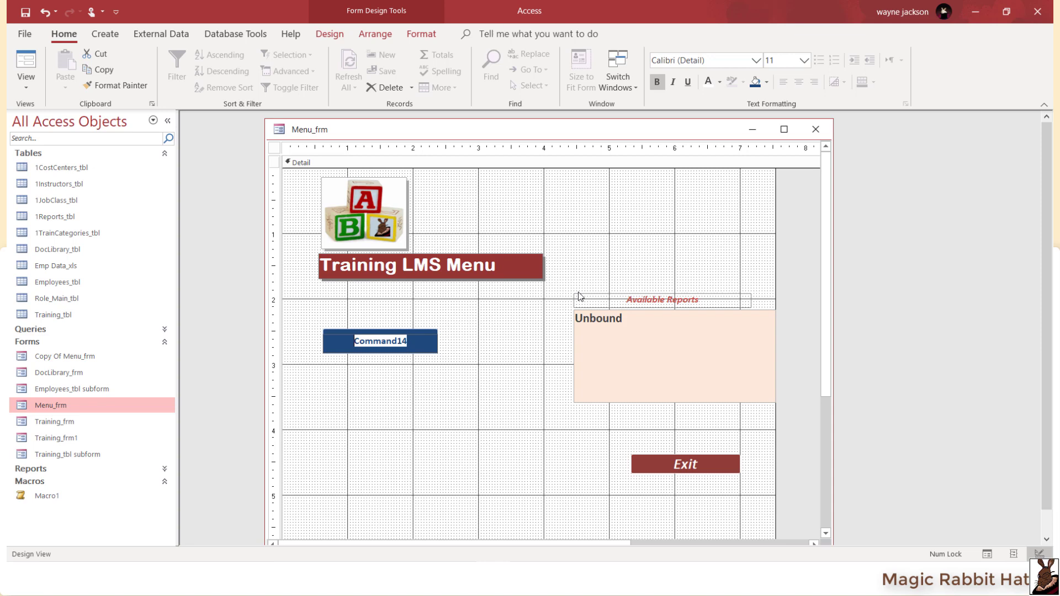
text(Op)
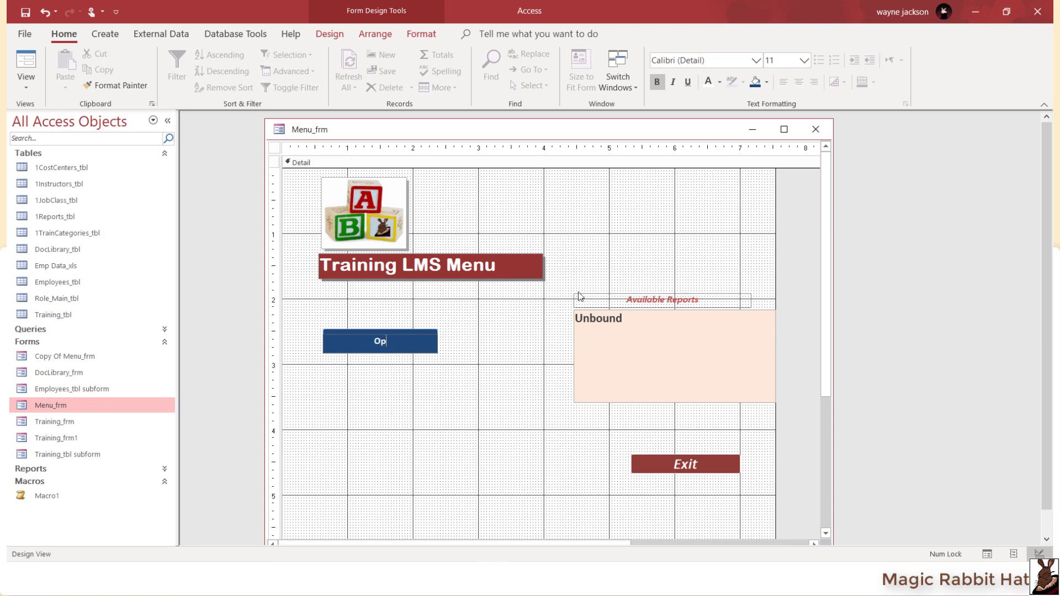
text(en Training form)
click(474, 331)
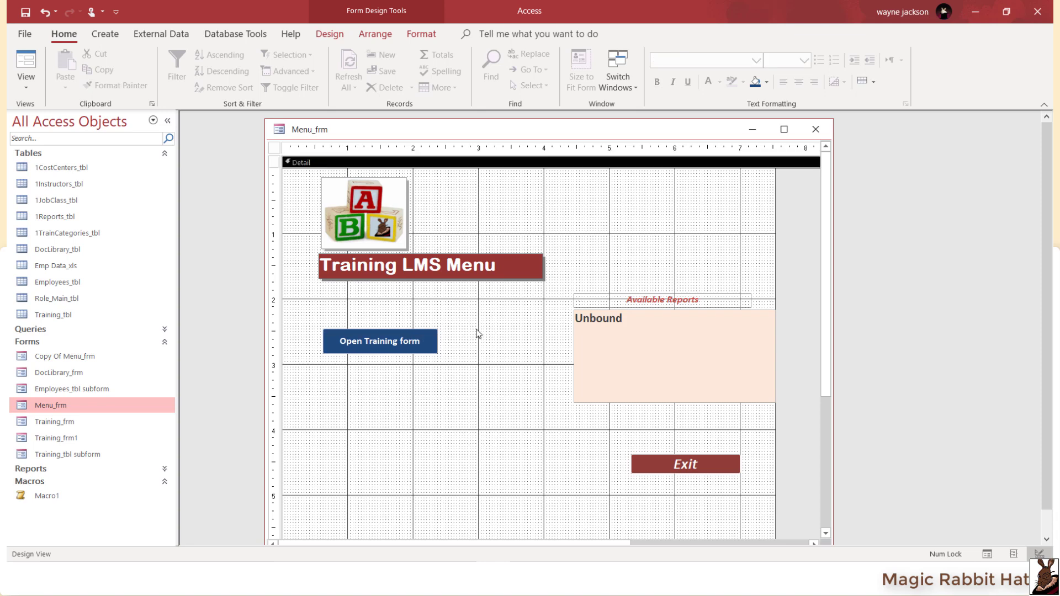
click(26, 63)
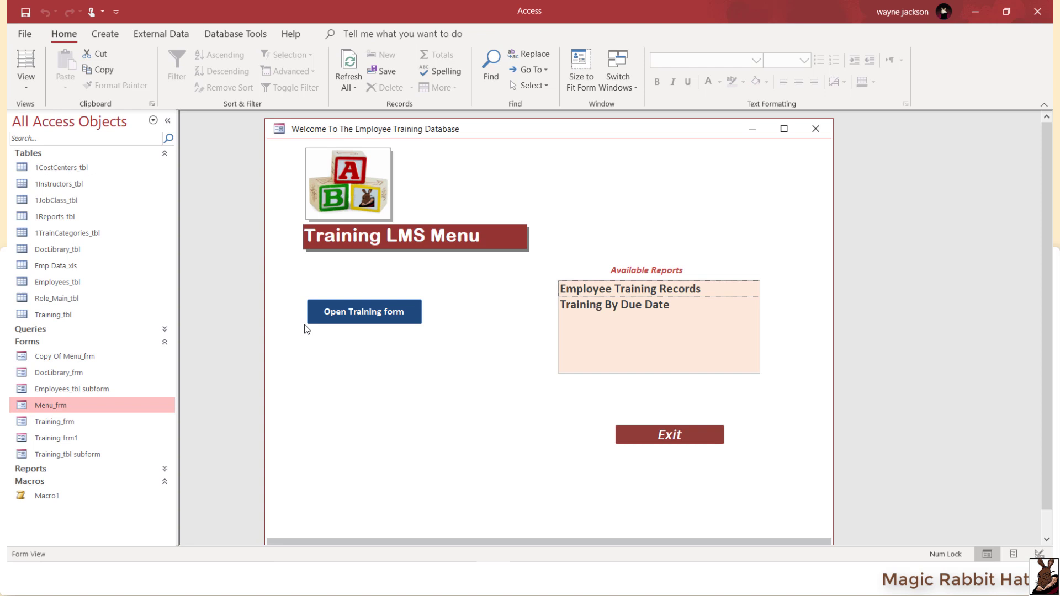
Use the Open Training form button to confirm it opens the training form
click(360, 313)
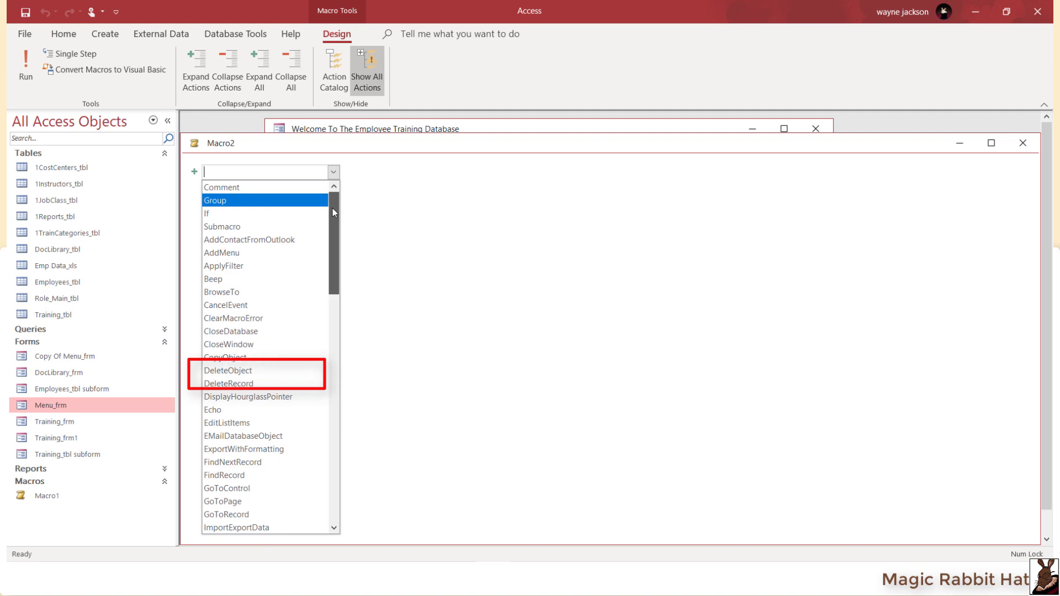
drag(332, 208, 357, 304)
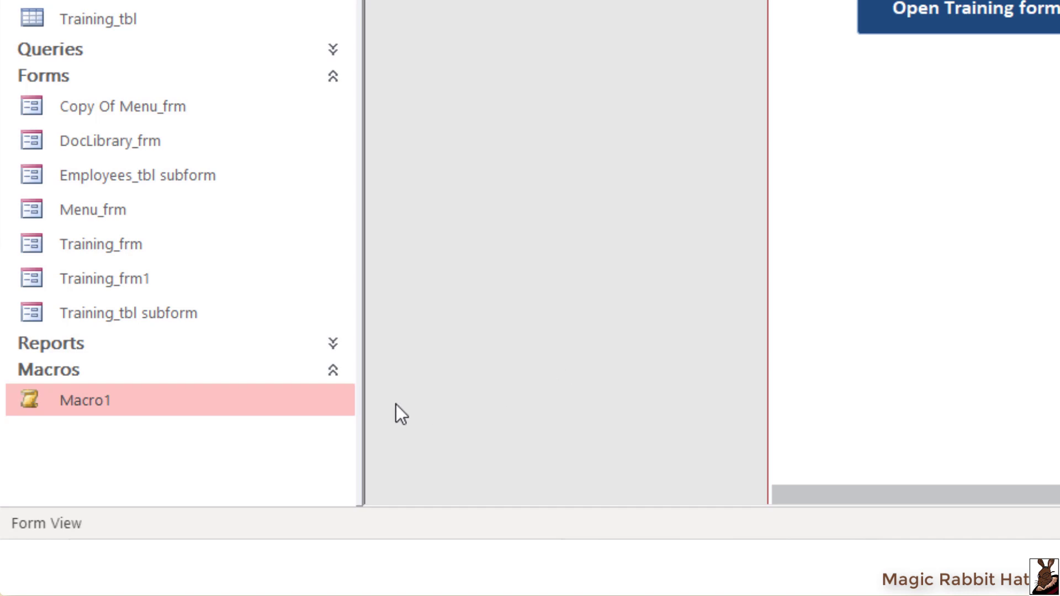
Rename Macro1 in the Navigation Pane to Autoexec
right_click(114, 407)
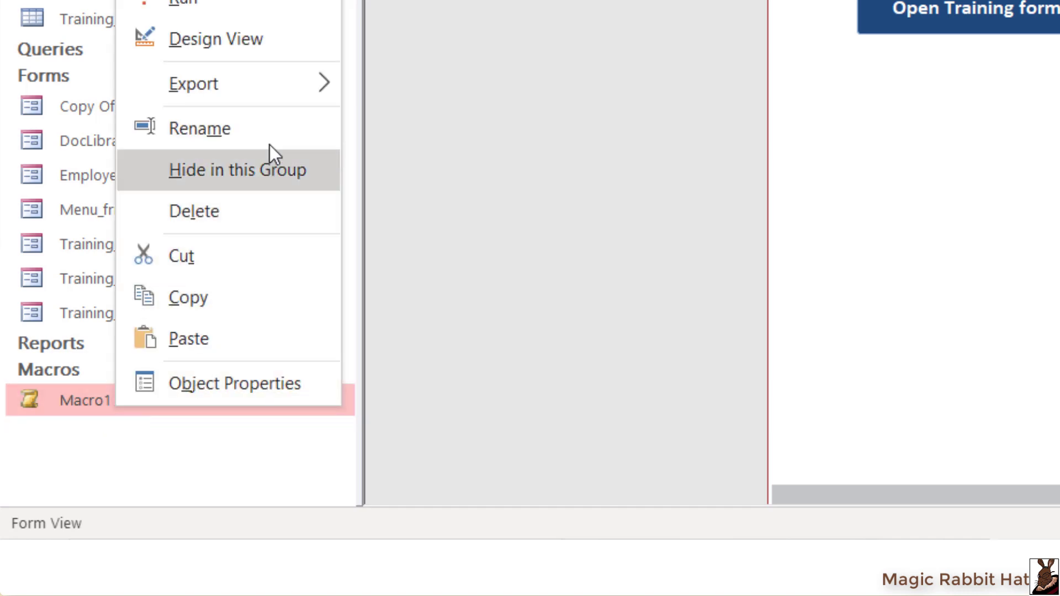
click(291, 113)
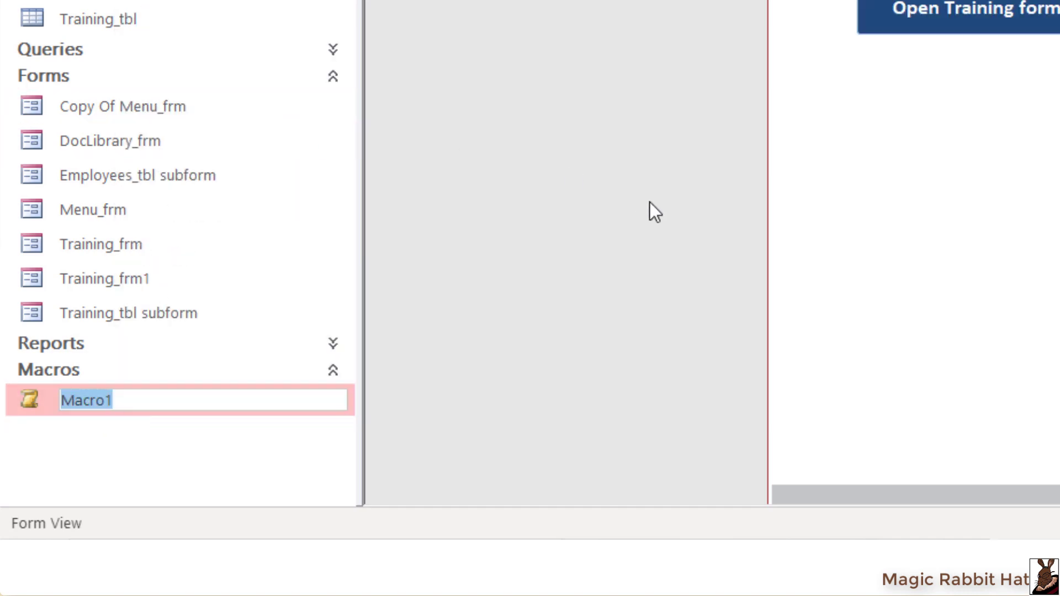
text(Auto)
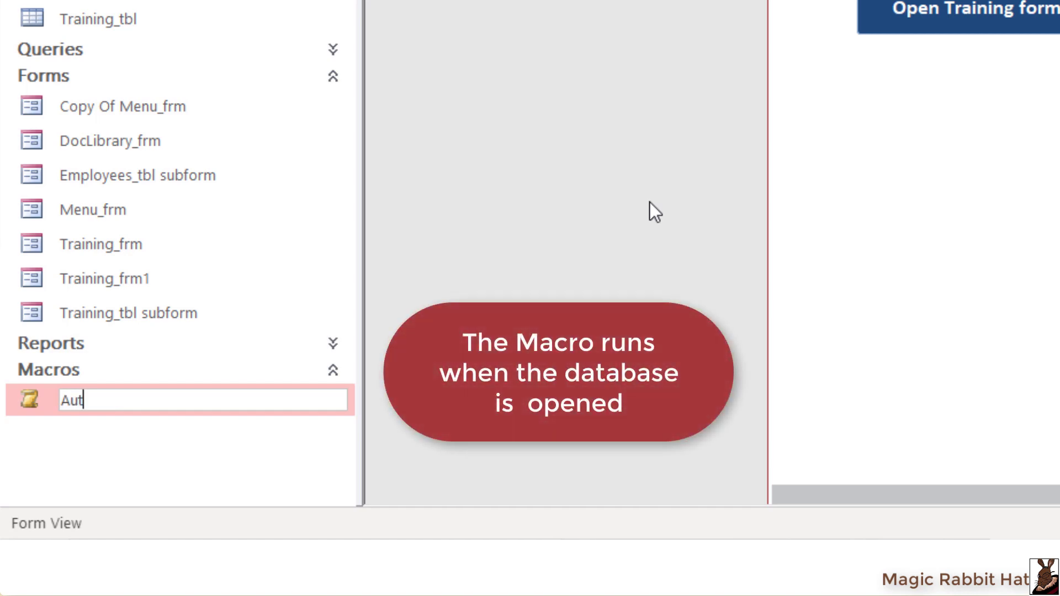
text(exec)
key(Return)
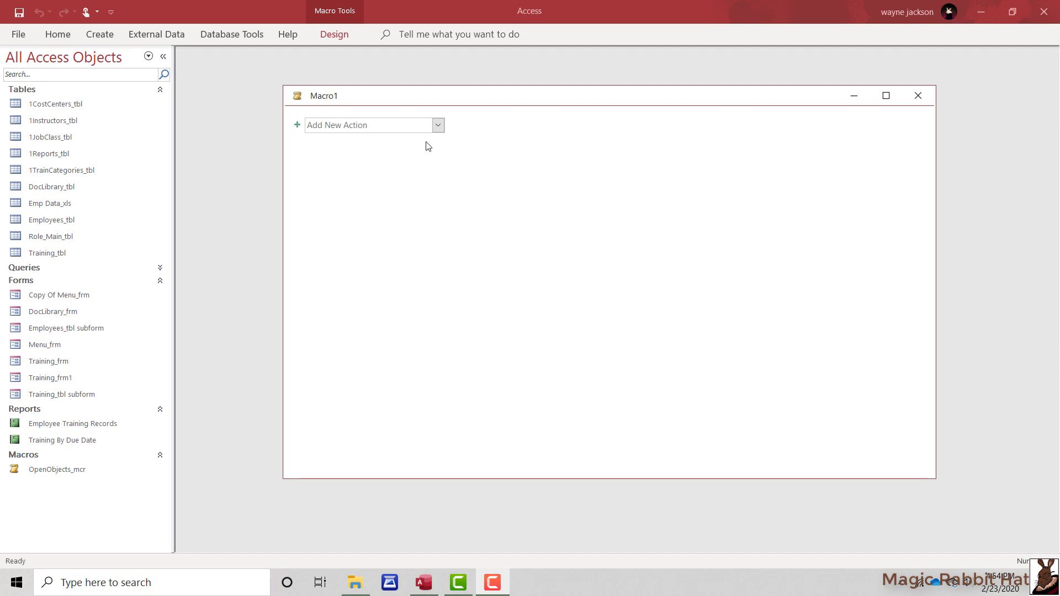
Insert a Sub1 submacro block and search its action list for 'Open'
click(438, 126)
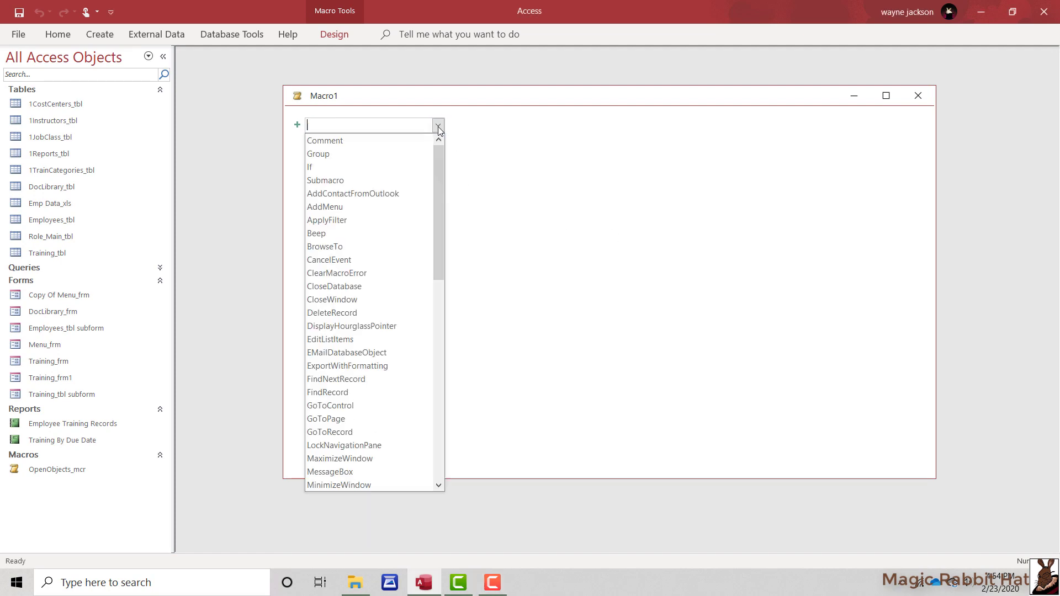
click(394, 181)
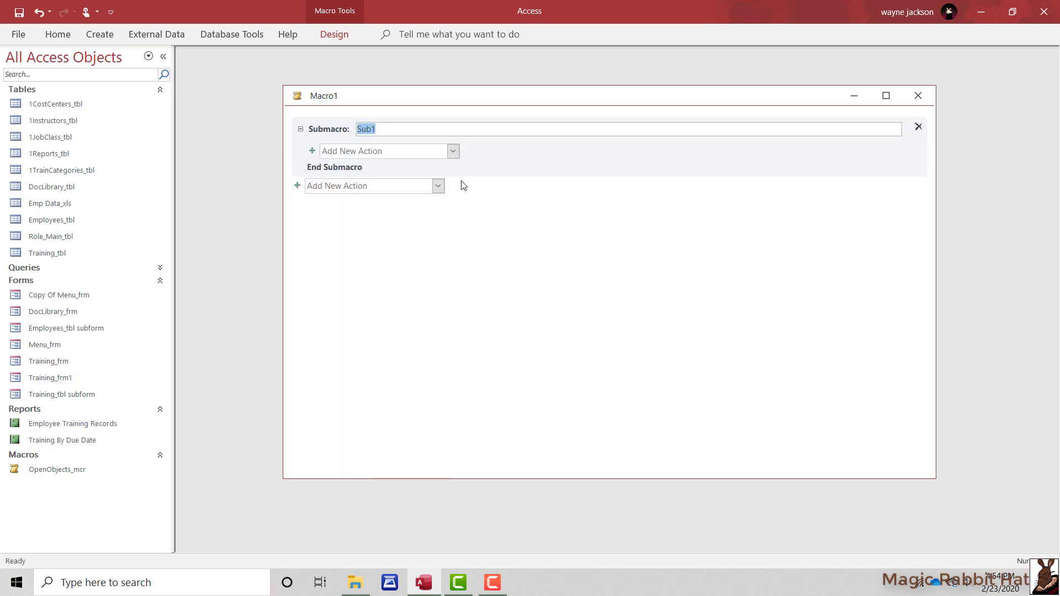
click(454, 151)
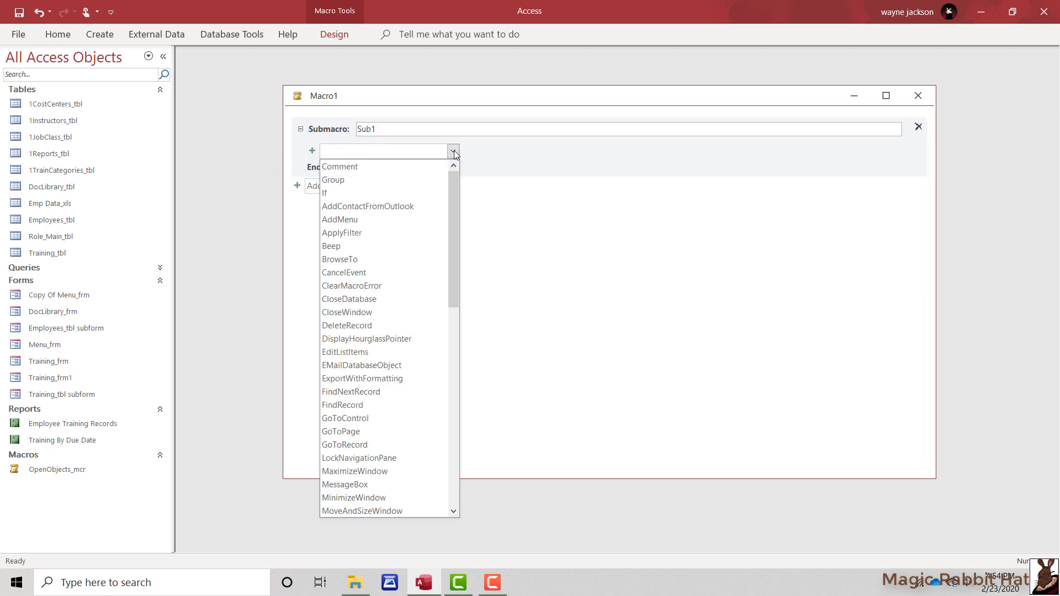
text(O)
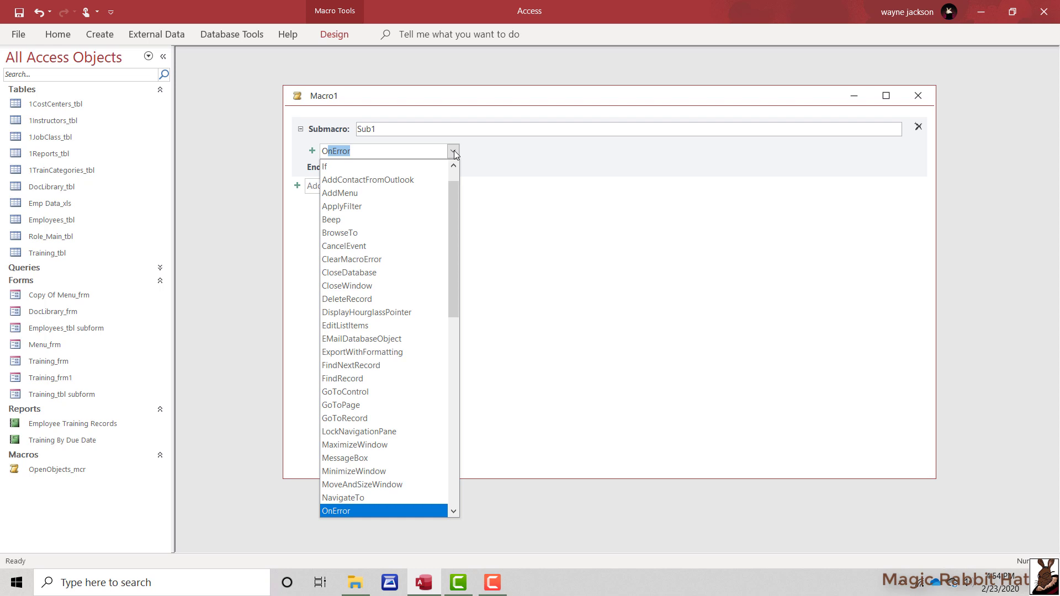
text(pe)
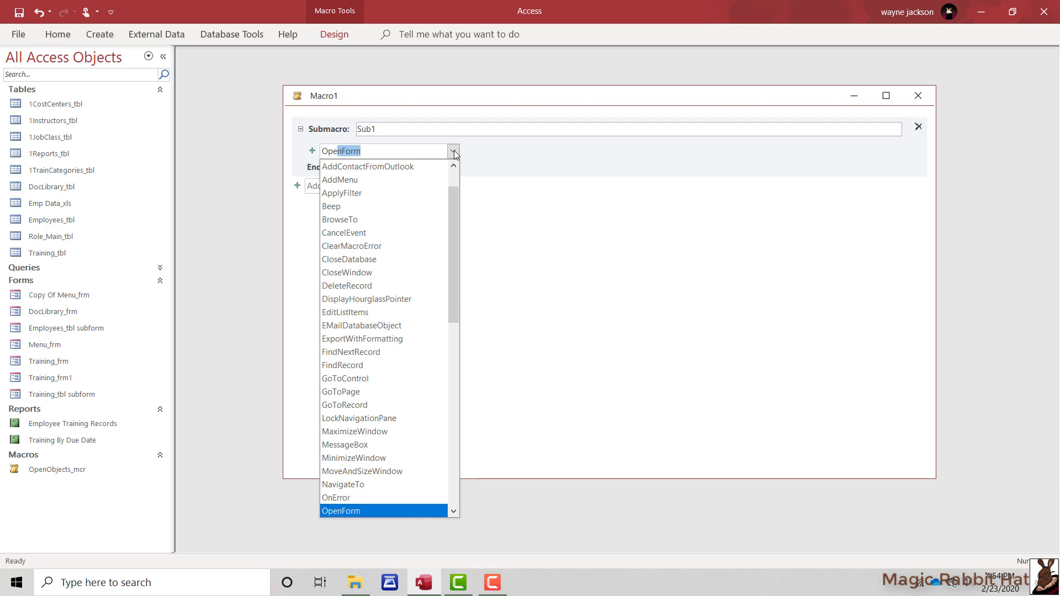
text(n)
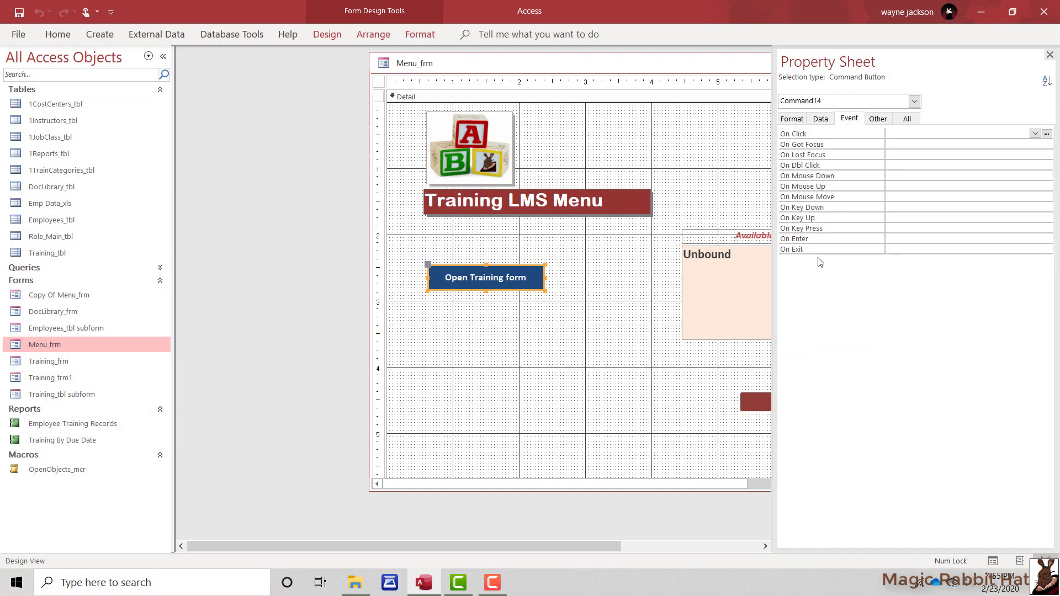
Set Command14's On Click property to OpenObjects_mcr.OpenForms
click(1028, 133)
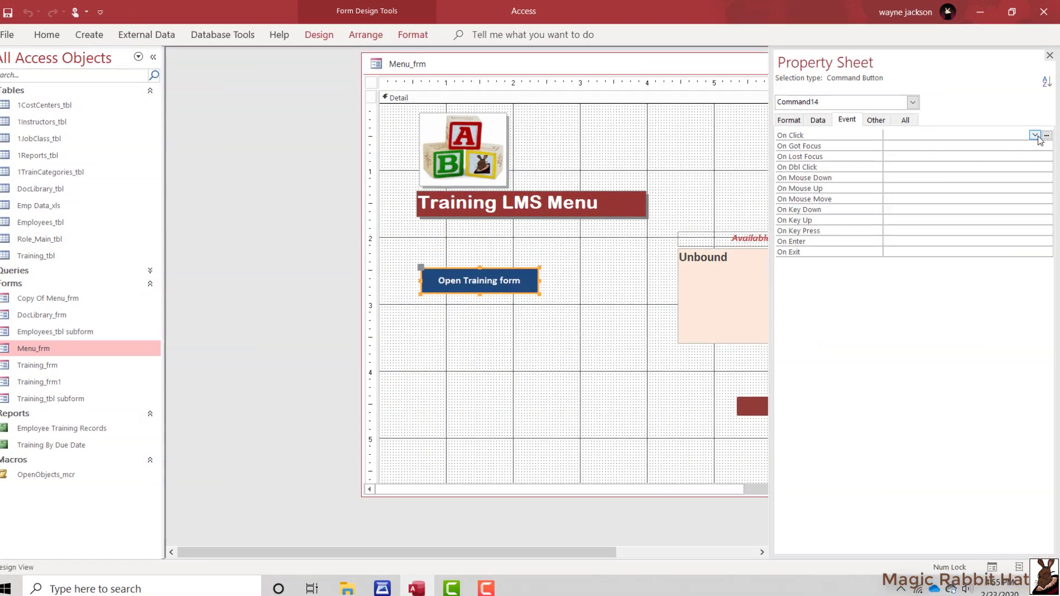
click(1035, 133)
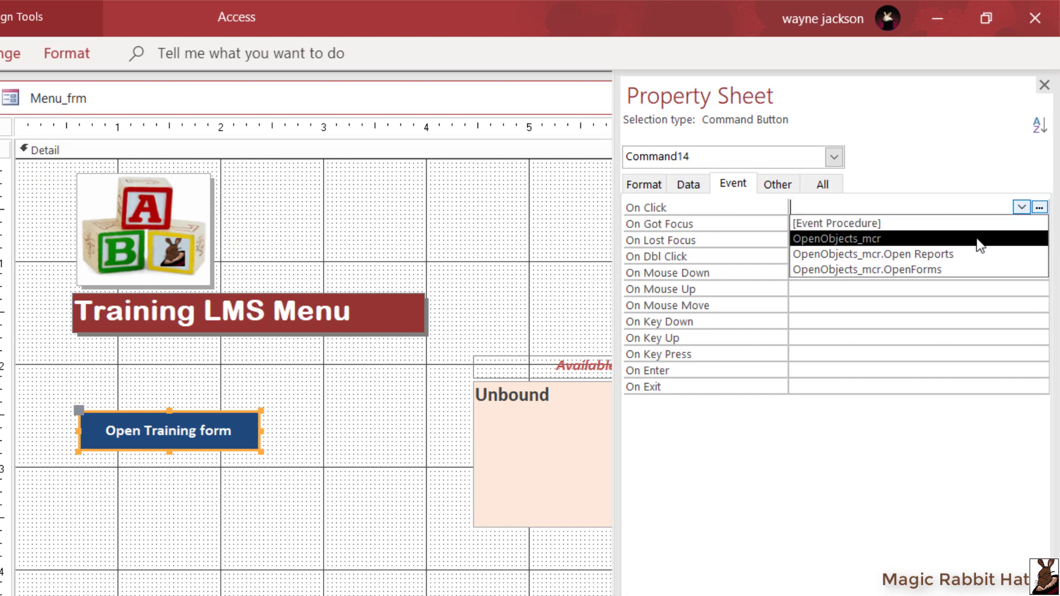
click(964, 272)
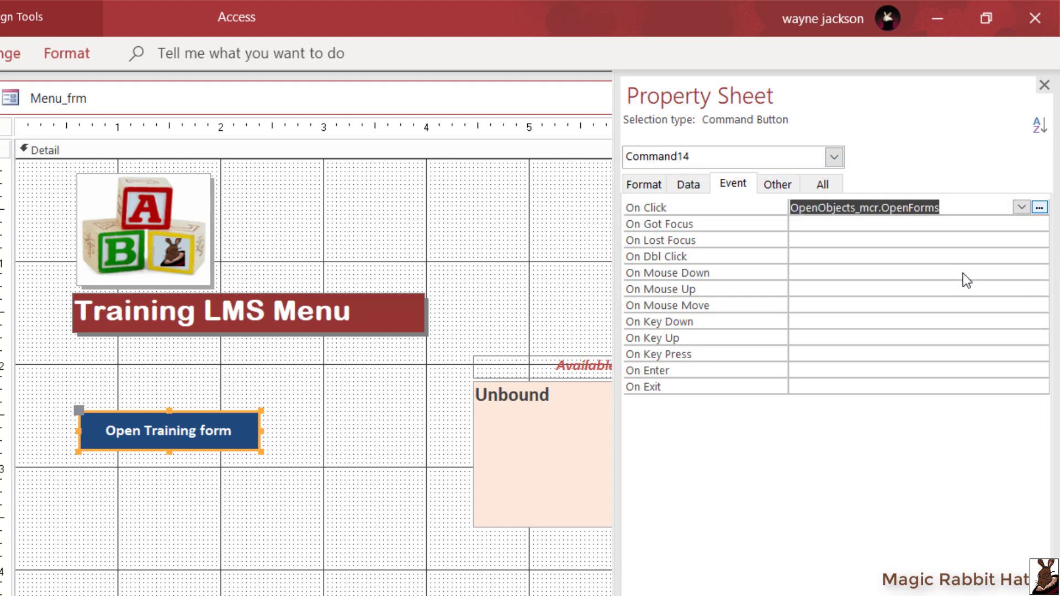